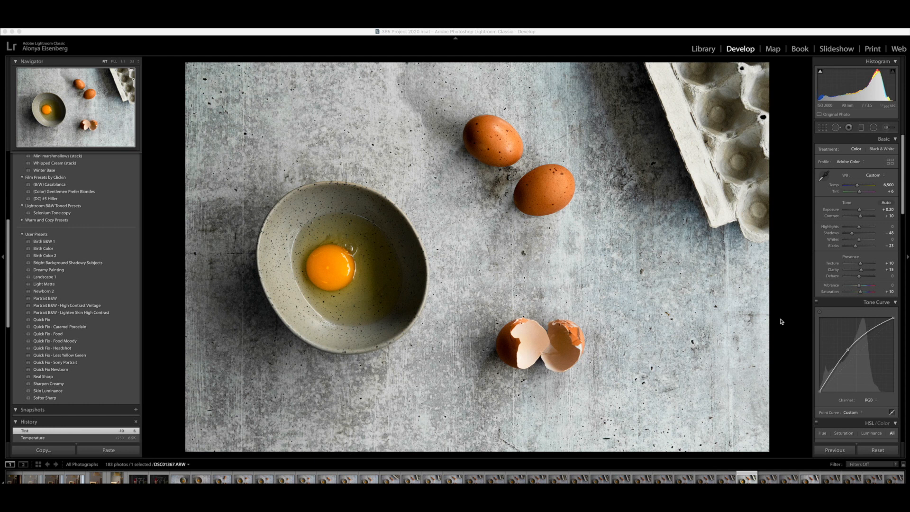
Compare the unedited virtual copy with the edited original, and apply the Quick Fix - Food Moody preset to the copy
{"action": "left_click", "coordinate": [764, 479]}
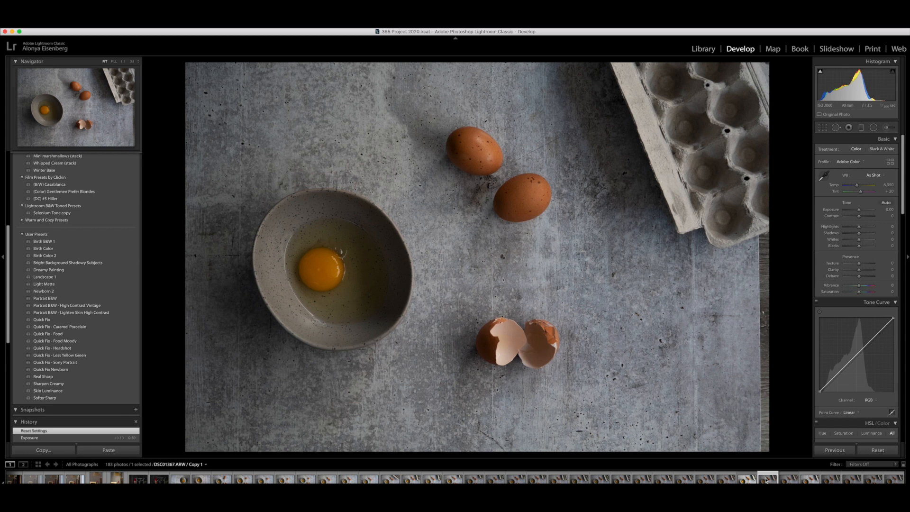
{"action": "key", "text": "Left"}
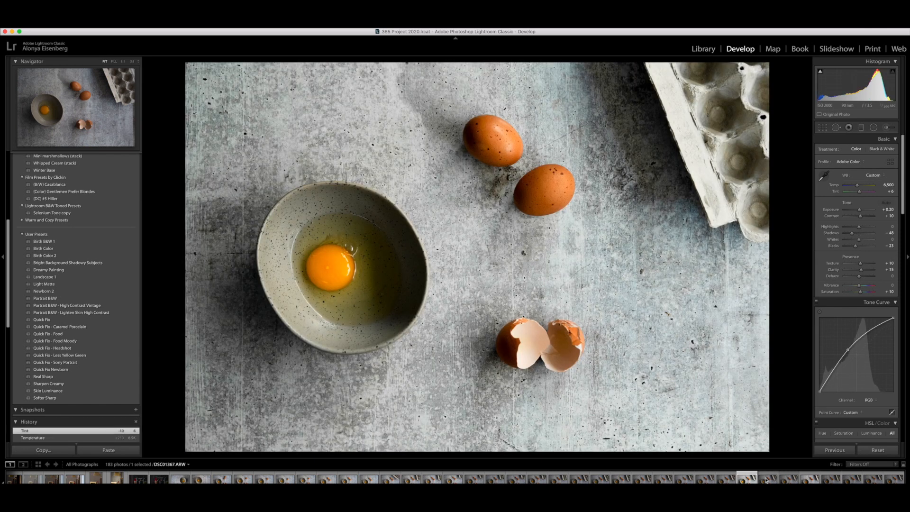
{"action": "key", "text": "Right"}
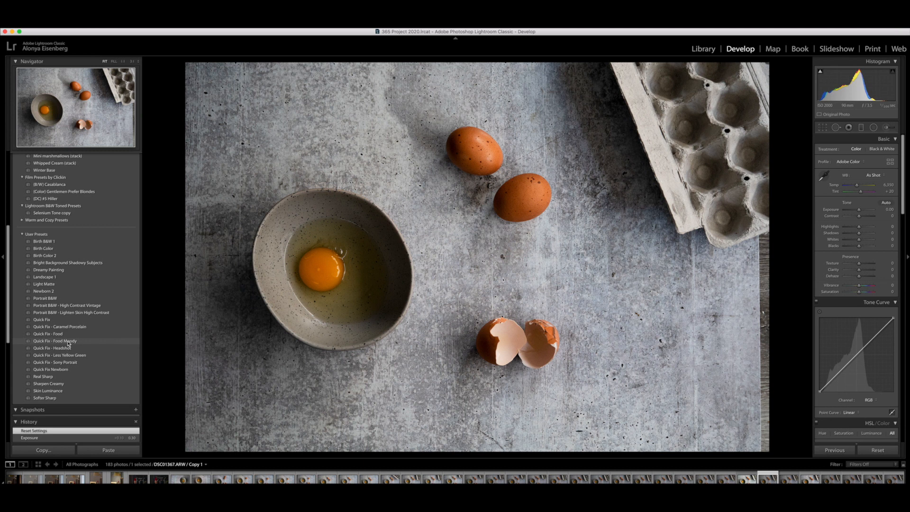
{"action": "left_click", "coordinate": [69, 341]}
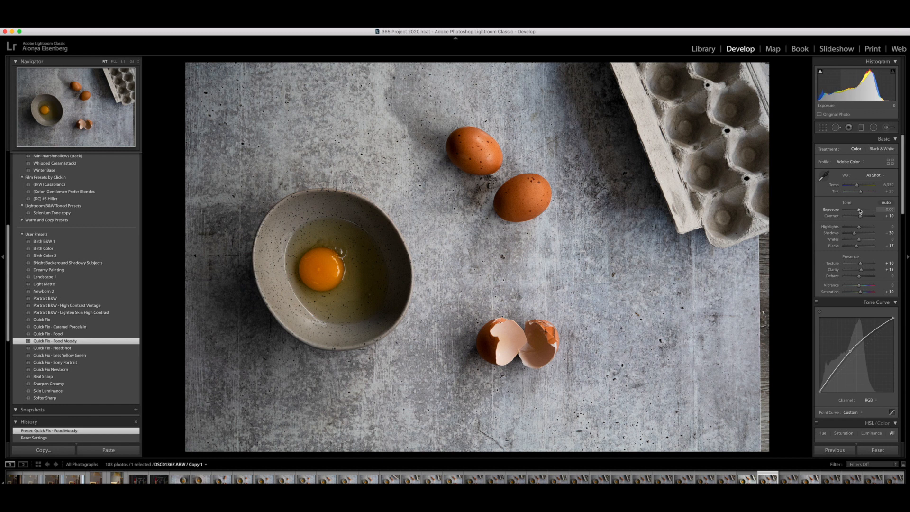
Crop in slightly from the photo's upper-right corner at the original aspect ratio, and shift the image slightly down within the crop
{"action": "left_click", "coordinate": [822, 128]}
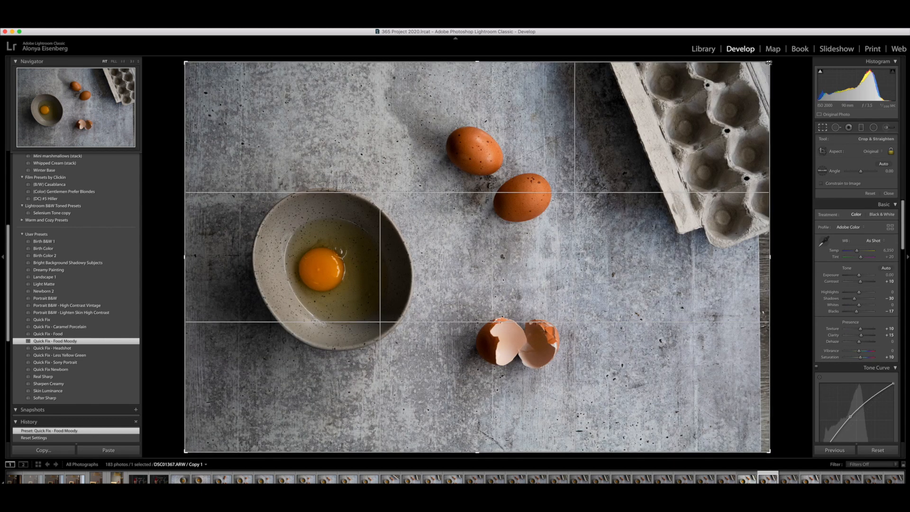
{"action": "mouse_move", "coordinate": [769, 63]}
{"action": "left_mouse_down"}
{"action": "mouse_move", "coordinate": [762, 67]}
{"action": "mouse_move", "coordinate": [779, 61]}
{"action": "left_mouse_up"}
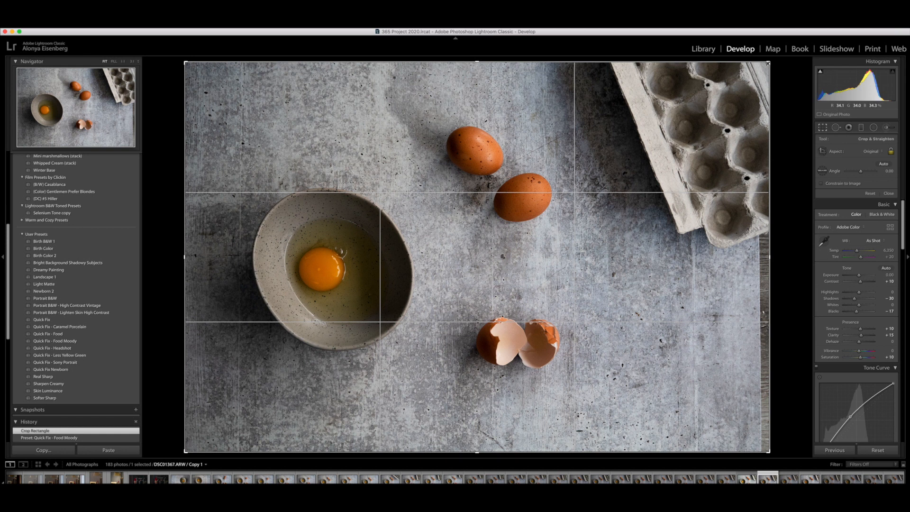
{"action": "left_click_drag", "start_coordinate": [768, 64], "coordinate": [761, 73]}
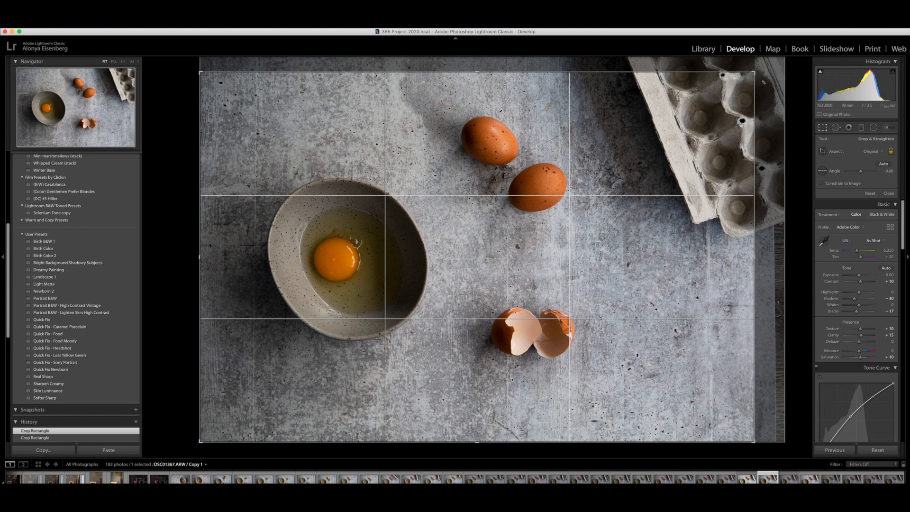
{"action": "key", "text": "Return"}
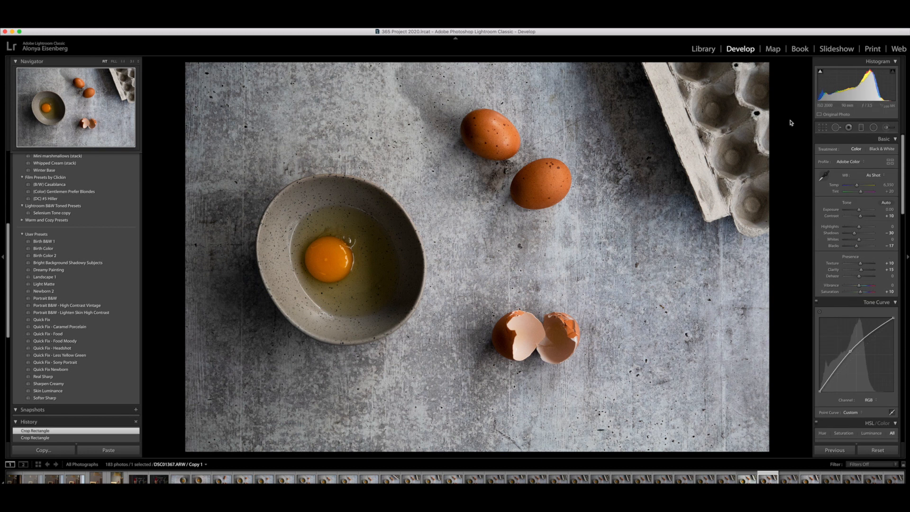
{"action": "left_click", "coordinate": [822, 128]}
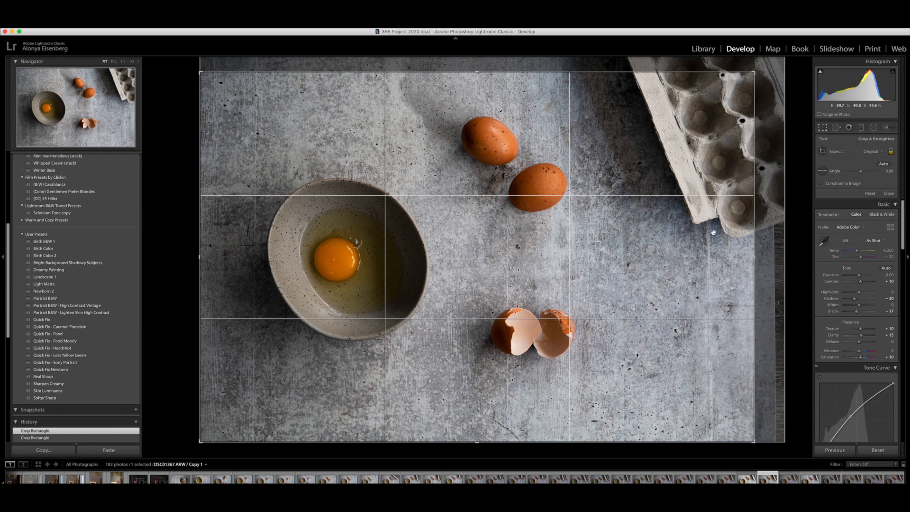
{"action": "left_click_drag", "start_coordinate": [711, 233], "coordinate": [711, 238]}
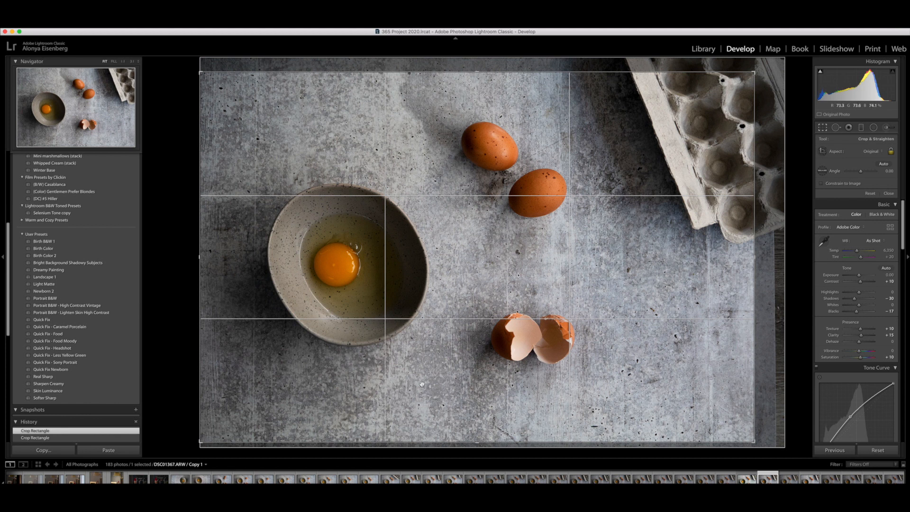
{"action": "key", "text": "Return"}
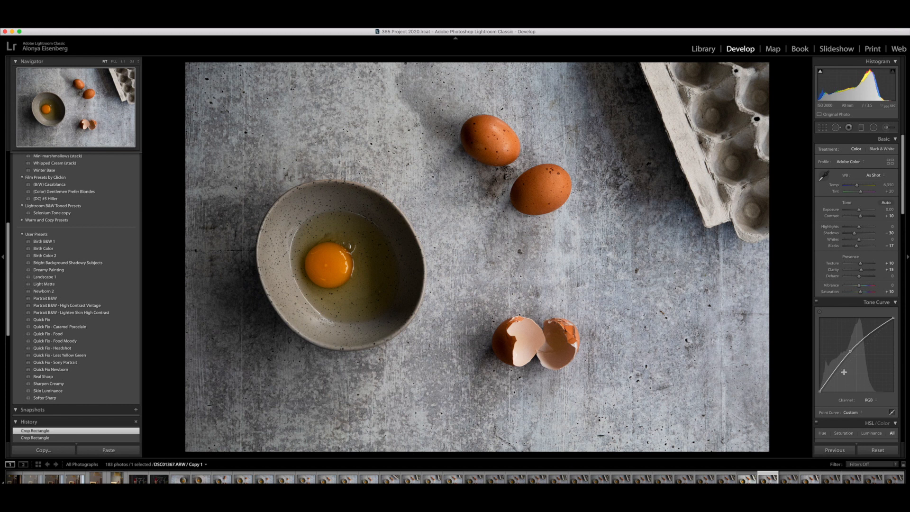
Enable lens profile corrections for the egg photo
{"action": "scroll", "coordinate": [891, 372], "scroll_direction": "down", "scroll_amount": 3}
{"action": "scroll", "coordinate": [891, 372], "scroll_direction": "down", "scroll_amount": 10}
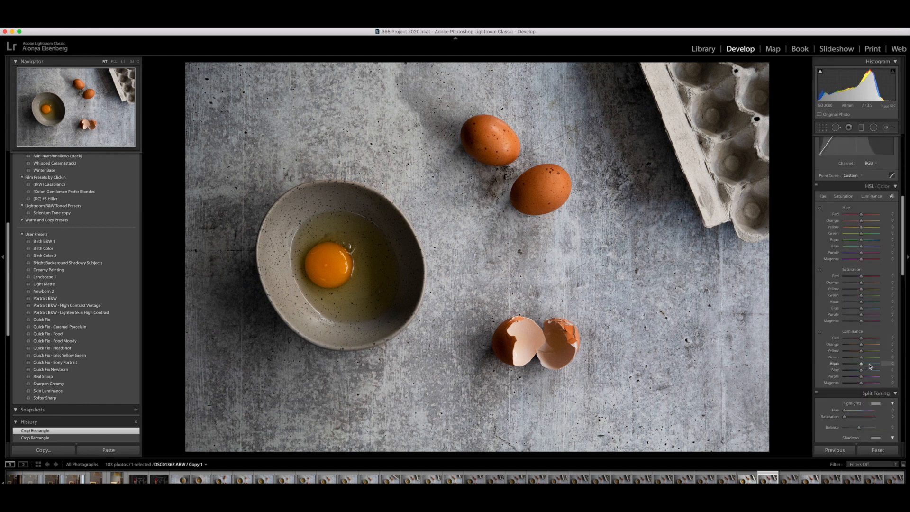
{"action": "scroll", "coordinate": [871, 366], "scroll_direction": "down", "scroll_amount": 2}
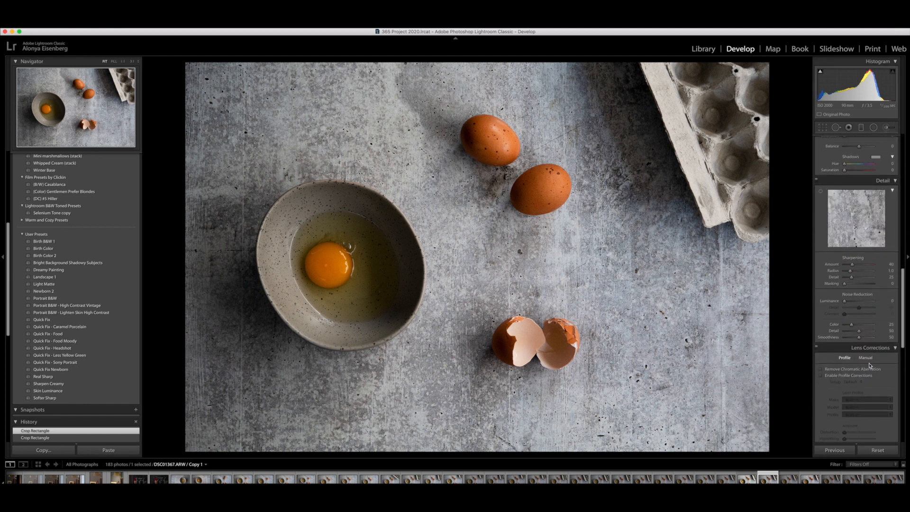
{"action": "left_click", "coordinate": [820, 348]}
Constrain the crop in the Transform settings and rotate the image by +0.1
{"action": "scroll", "coordinate": [877, 371], "scroll_direction": "down", "scroll_amount": 6}
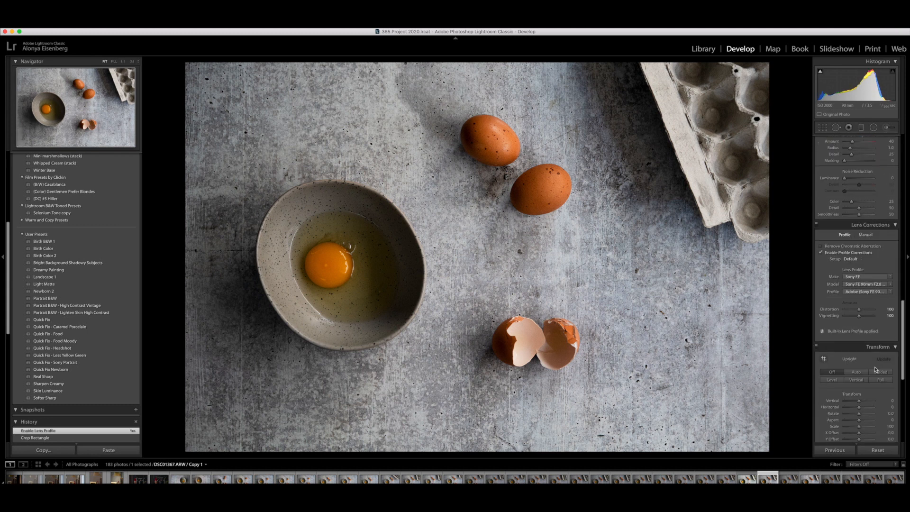
{"action": "left_click", "coordinate": [838, 391]}
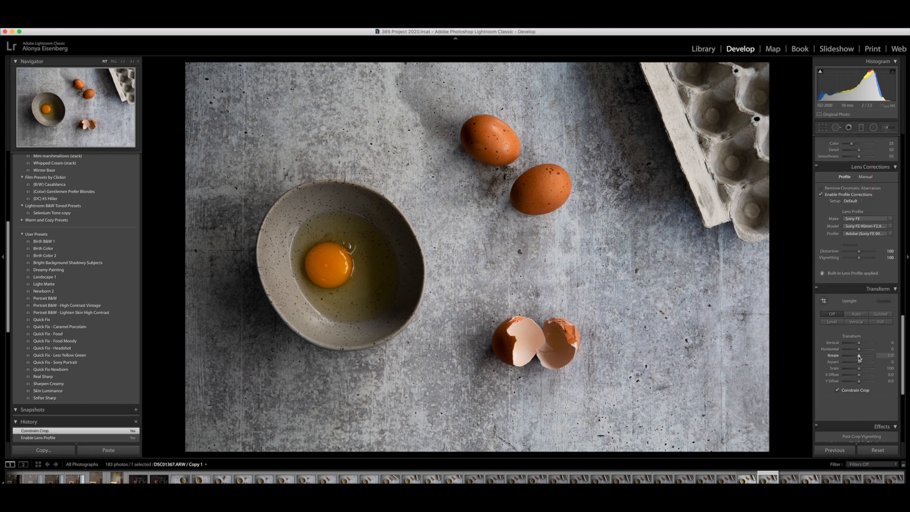
{"action": "left_click_drag", "start_coordinate": [859, 355], "coordinate": [859, 358]}
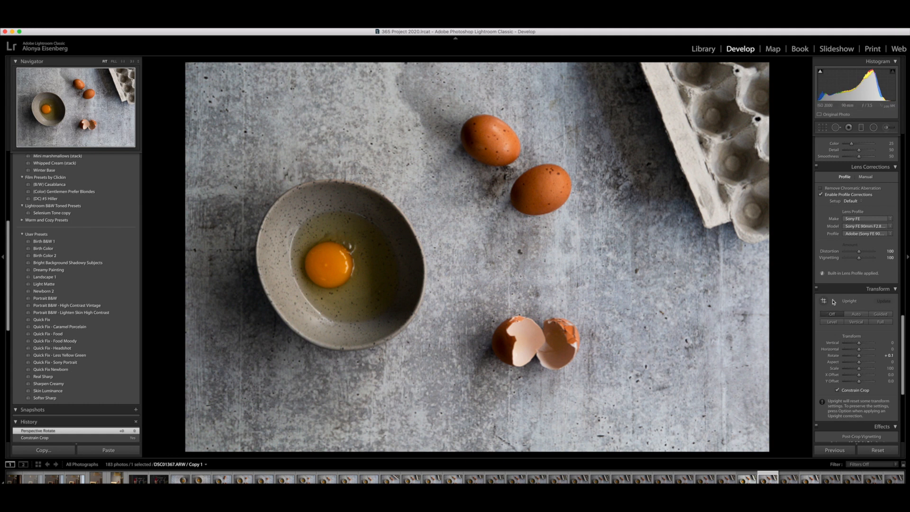
Set Contrast to +15, Shadows to -40 and Blacks to -21
{"action": "scroll", "coordinate": [887, 197], "scroll_direction": "up", "scroll_amount": 15}
{"action": "scroll", "coordinate": [887, 197], "scroll_direction": "up", "scroll_amount": 8}
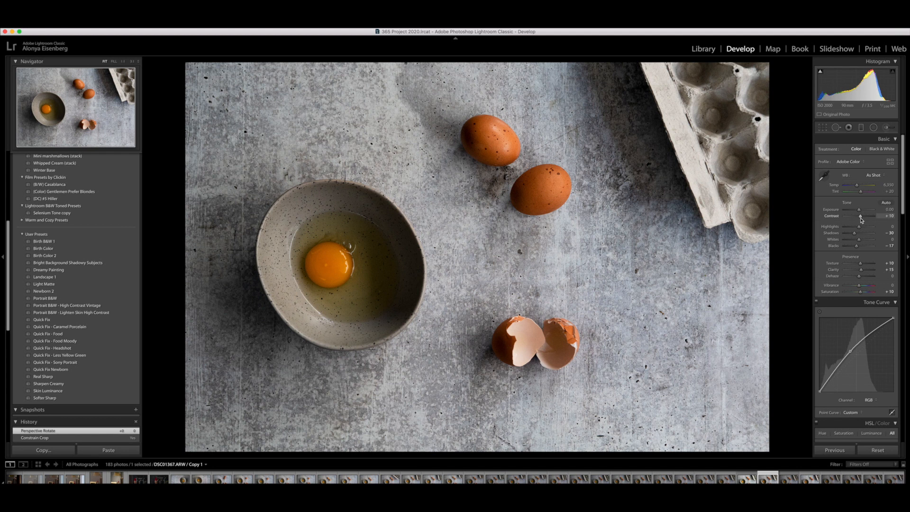
{"action": "left_click_drag", "start_coordinate": [861, 218], "coordinate": [861, 218]}
{"action": "left_click_drag", "start_coordinate": [854, 236], "coordinate": [853, 234]}
{"action": "left_click_drag", "start_coordinate": [857, 247], "coordinate": [855, 248]}
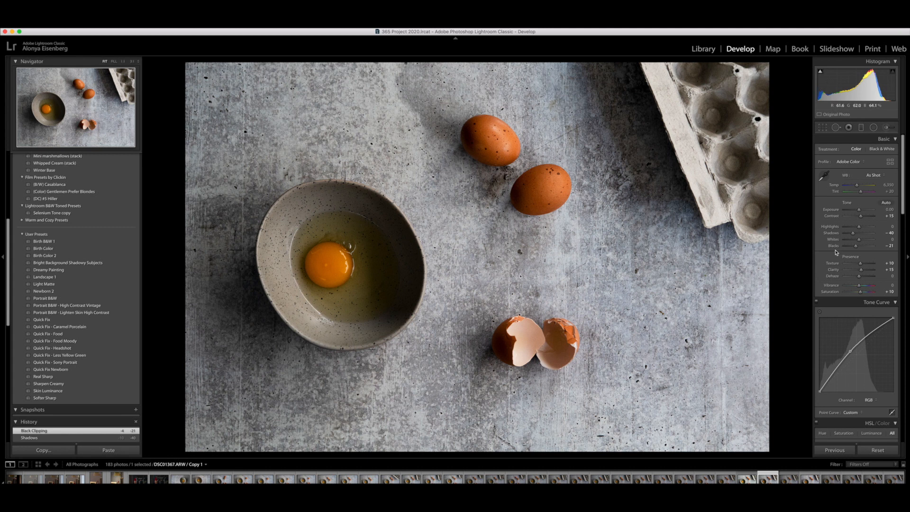
Try Texture at +100 and -100, and settle it at +11
{"action": "left_click_drag", "start_coordinate": [860, 263], "coordinate": [876, 268]}
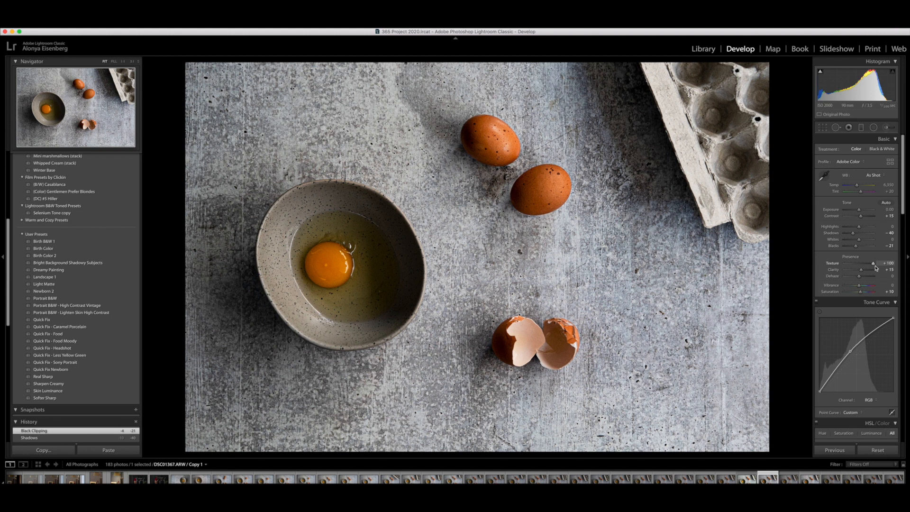
{"action": "left_click_drag", "start_coordinate": [876, 268], "coordinate": [842, 266]}
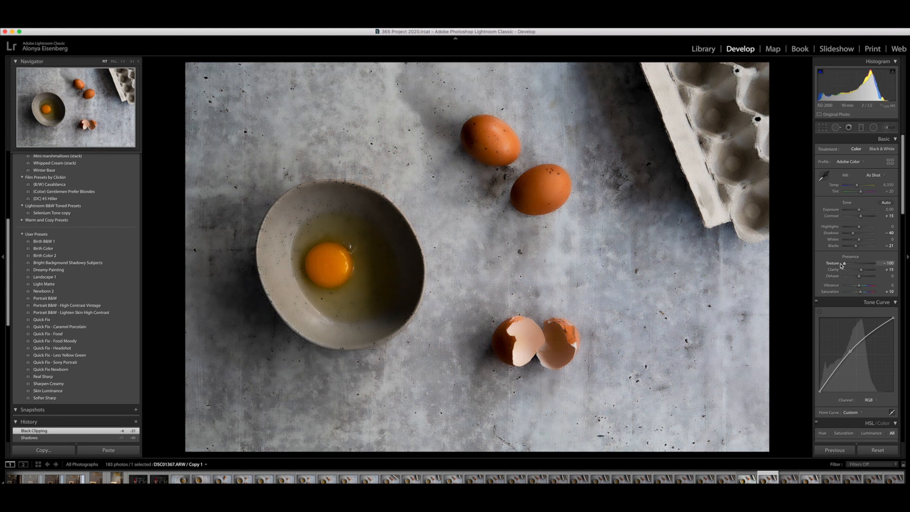
{"action": "left_click_drag", "start_coordinate": [844, 264], "coordinate": [861, 268]}
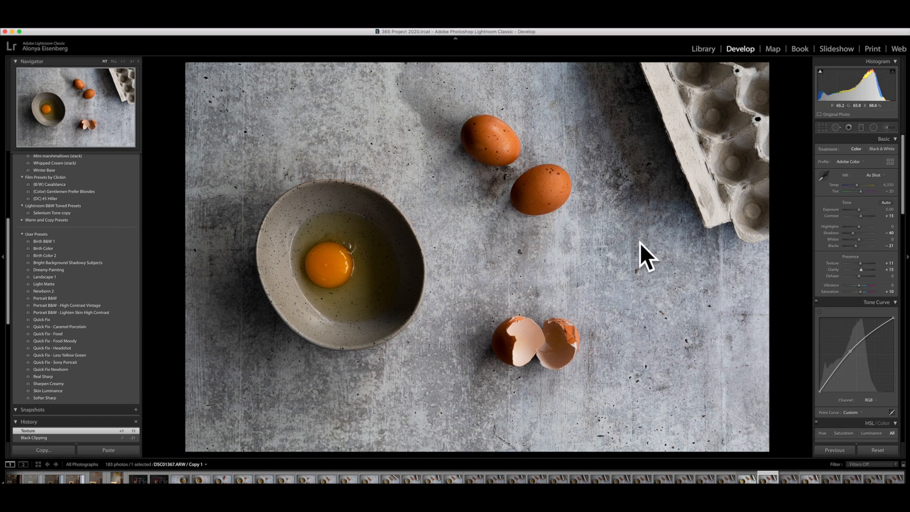
Set Clarity to +21 and lift the midpoint of the RGB tone curve slightly
{"action": "left_click_drag", "start_coordinate": [862, 272], "coordinate": [863, 272]}
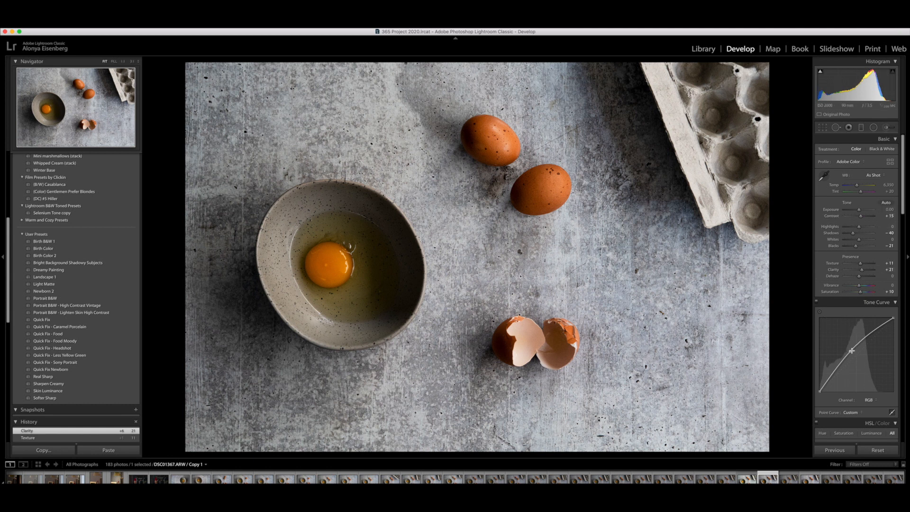
{"action": "left_click_drag", "start_coordinate": [851, 350], "coordinate": [850, 351]}
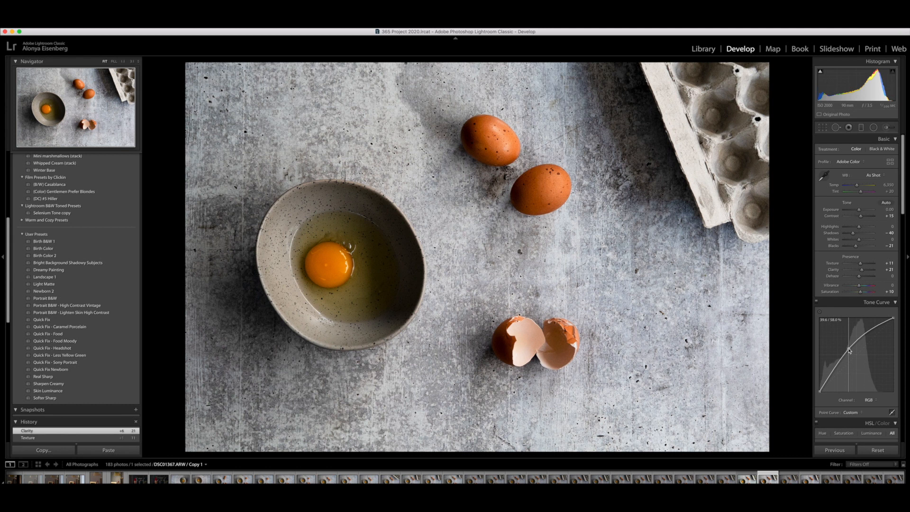
{"action": "left_click_drag", "start_coordinate": [849, 350], "coordinate": [849, 350]}
Place an inverted radial filter tightly around the egg yolk and raise its exposure slightly
{"action": "left_click", "coordinate": [875, 128]}
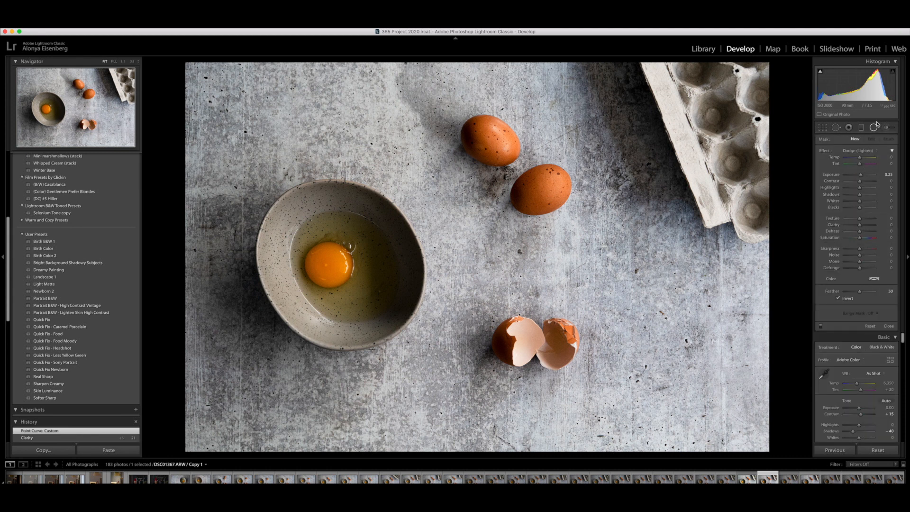
{"action": "left_click_drag", "start_coordinate": [328, 266], "coordinate": [298, 237]}
{"action": "left_click_drag", "start_coordinate": [331, 266], "coordinate": [330, 265]}
{"action": "left_click_drag", "start_coordinate": [327, 232], "coordinate": [328, 237]}
{"action": "left_click_drag", "start_coordinate": [358, 265], "coordinate": [332, 265]}
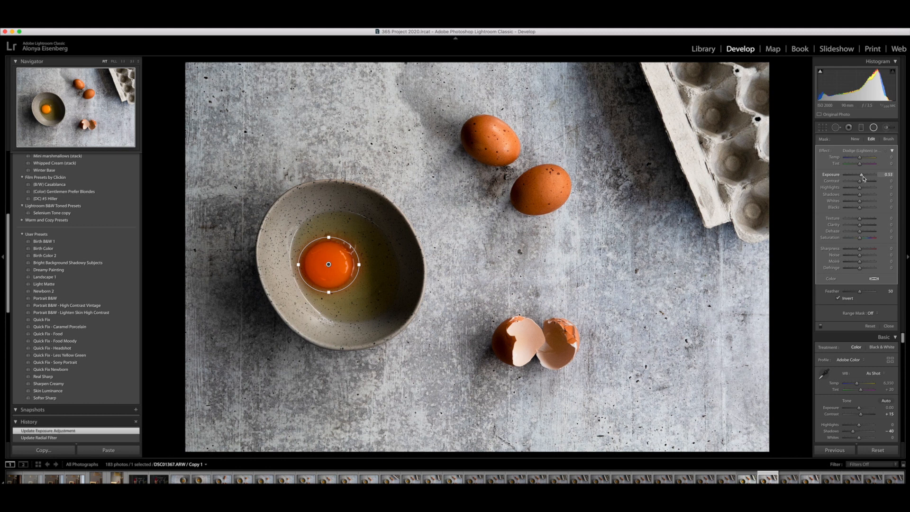
{"action": "key", "text": "shift+m"}
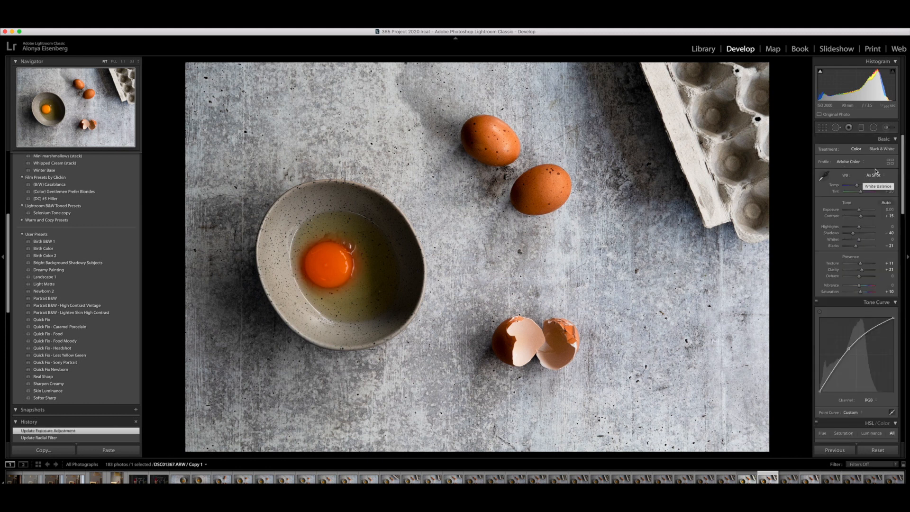
Set orange luminance to +23 and yellow luminance to +8, and raise orange saturation slightly and yellow saturation to +15
{"action": "scroll", "coordinate": [870, 257], "scroll_direction": "down", "scroll_amount": 1}
{"action": "scroll", "coordinate": [870, 257], "scroll_direction": "down", "scroll_amount": 9}
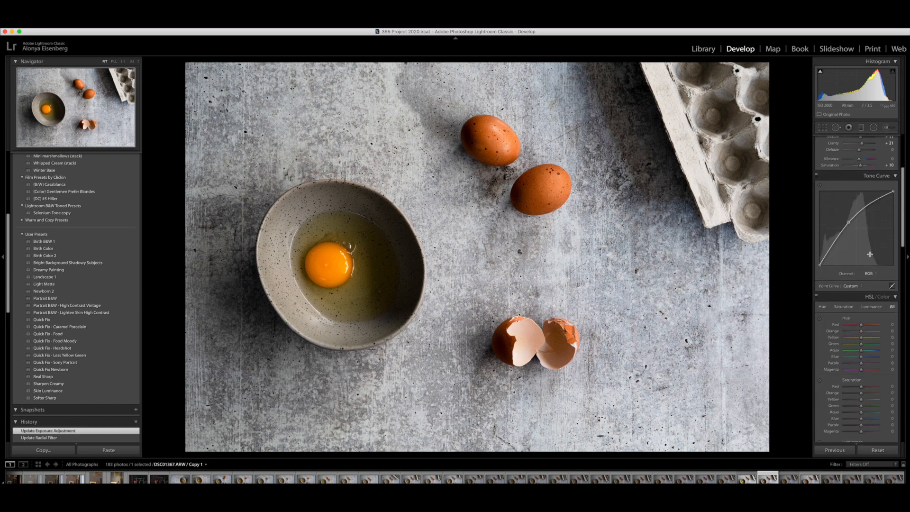
{"action": "scroll", "coordinate": [880, 280], "scroll_direction": "down", "scroll_amount": 1}
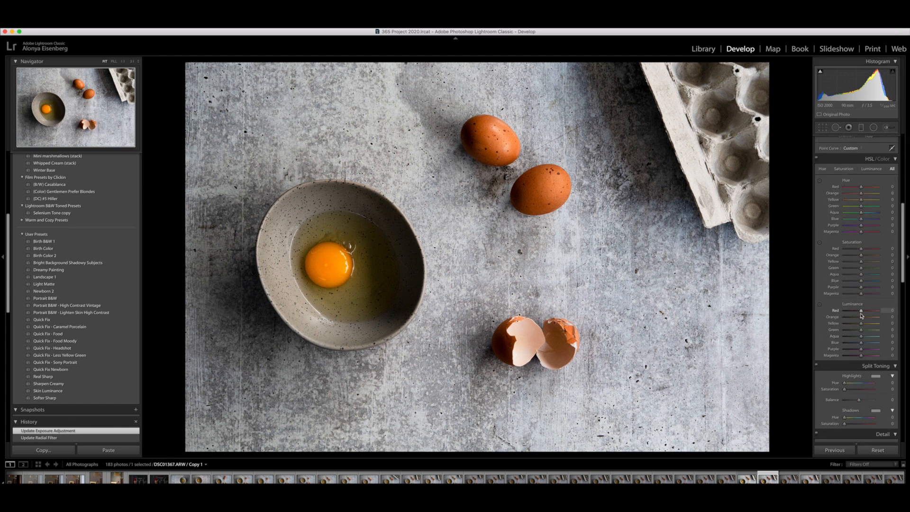
{"action": "left_click_drag", "start_coordinate": [862, 325], "coordinate": [863, 326]}
{"action": "mouse_move", "coordinate": [862, 326]}
{"action": "left_mouse_down"}
{"action": "mouse_move", "coordinate": [862, 317]}
{"action": "mouse_move", "coordinate": [877, 321]}
{"action": "mouse_move", "coordinate": [832, 326]}
{"action": "mouse_move", "coordinate": [869, 326]}
{"action": "left_mouse_up"}
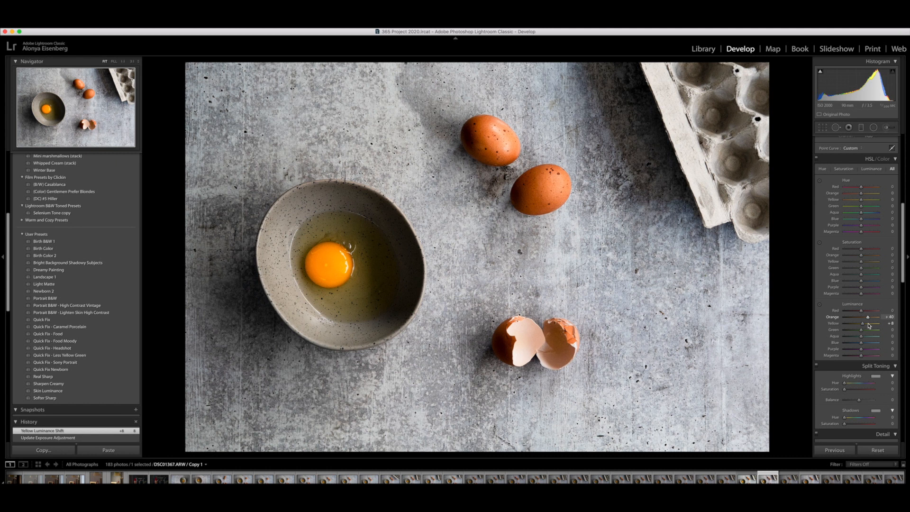
{"action": "left_click_drag", "start_coordinate": [869, 326], "coordinate": [865, 323]}
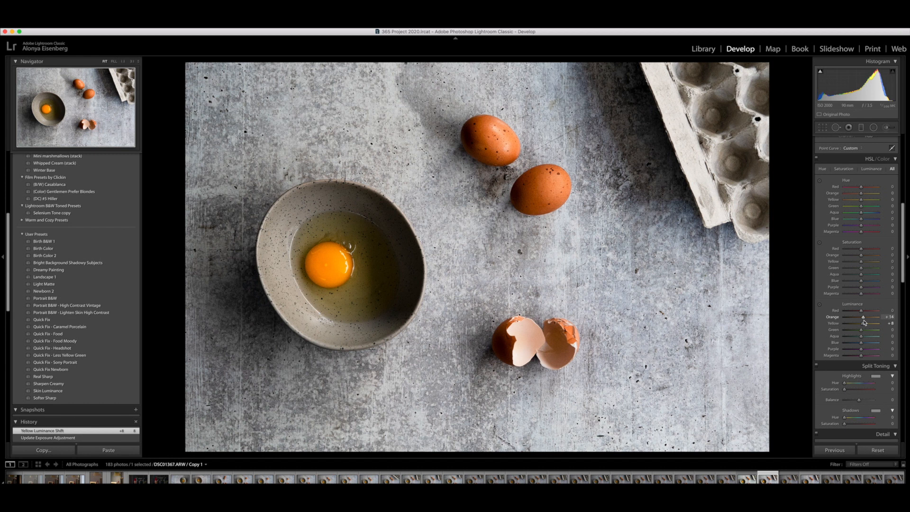
{"action": "left_click_drag", "start_coordinate": [865, 323], "coordinate": [866, 323]}
{"action": "left_click_drag", "start_coordinate": [865, 323], "coordinate": [866, 323]}
{"action": "left_click_drag", "start_coordinate": [862, 258], "coordinate": [866, 264]}
Set Exposure to +0.20, Shadows to -52 and Blacks to -28
{"action": "left_click_drag", "start_coordinate": [904, 252], "coordinate": [900, 166]}
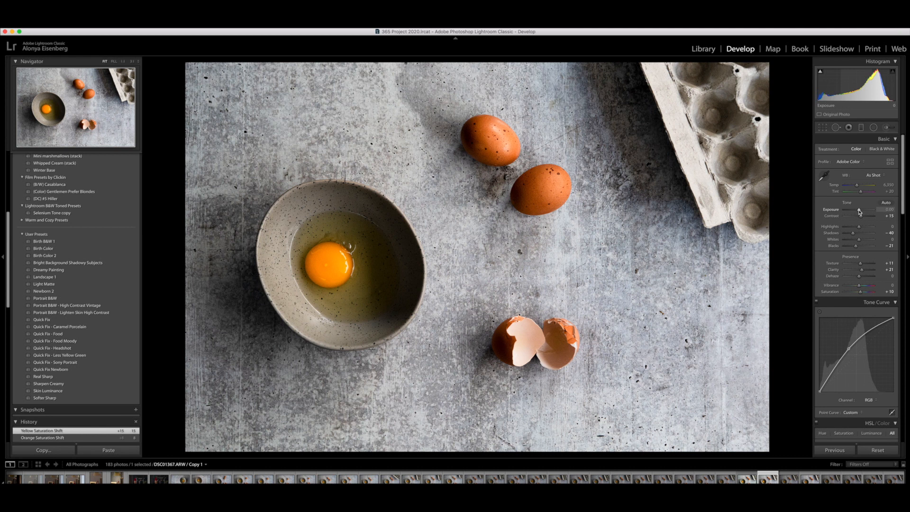
{"action": "key", "text": "equal"}
{"action": "key", "text": "equal"}
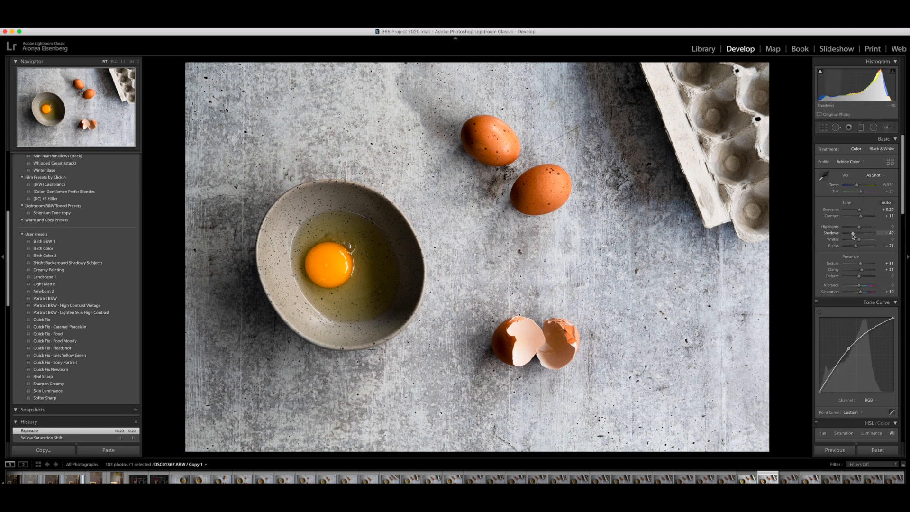
{"action": "left_click_drag", "start_coordinate": [853, 234], "coordinate": [855, 245]}
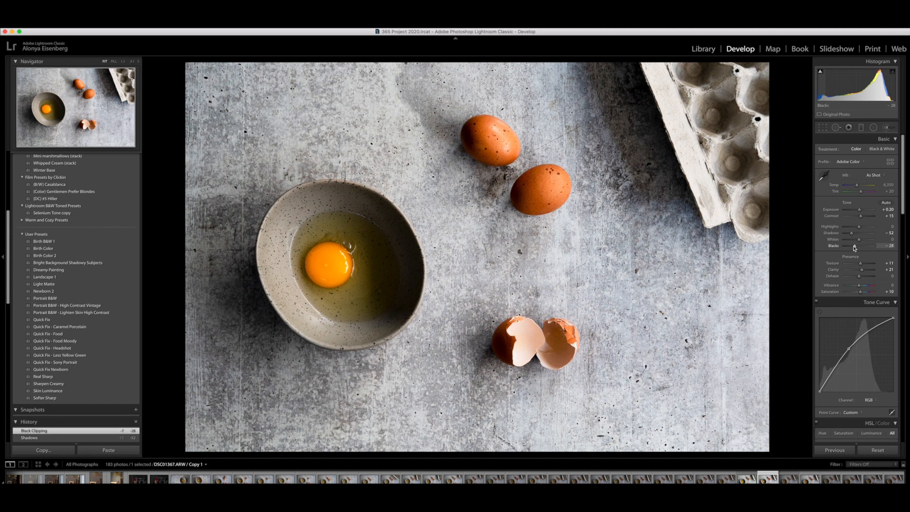
Adjust the white balance to a temperature of 6,500 and a tint of +8
{"action": "left_click", "coordinate": [886, 184]}
{"action": "key", "text": "Up"}
{"action": "key", "text": "Up"}
{"action": "left_click_drag", "start_coordinate": [861, 193], "coordinate": [860, 194]}
{"action": "left_click_drag", "start_coordinate": [860, 194], "coordinate": [861, 193]}
{"action": "left_click_drag", "start_coordinate": [861, 194], "coordinate": [860, 194]}
Test the green saturation at a high value and set it to -100
{"action": "left_click_drag", "start_coordinate": [905, 183], "coordinate": [908, 258]}
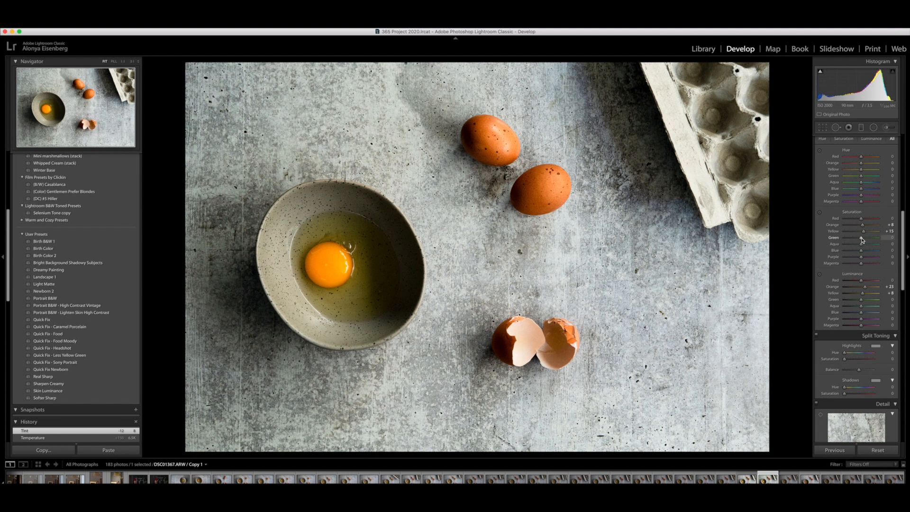
{"action": "left_click_drag", "start_coordinate": [862, 240], "coordinate": [880, 239]}
{"action": "left_click_drag", "start_coordinate": [878, 237], "coordinate": [783, 246]}
Create a virtual copy of the edited photo, reset its settings and return to the edited version for comparison
{"action": "scroll", "coordinate": [904, 277], "scroll_direction": "up", "scroll_amount": 10}
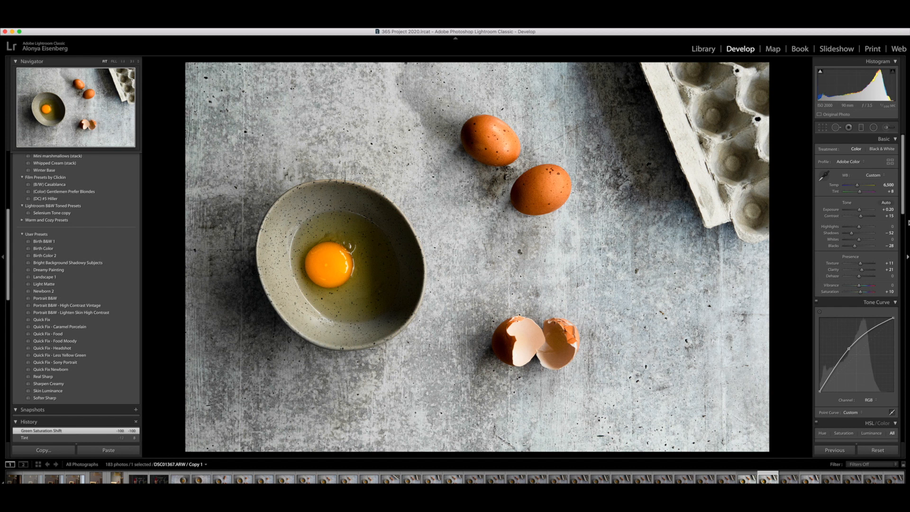
{"action": "scroll", "coordinate": [904, 248], "scroll_direction": "down", "scroll_amount": 1}
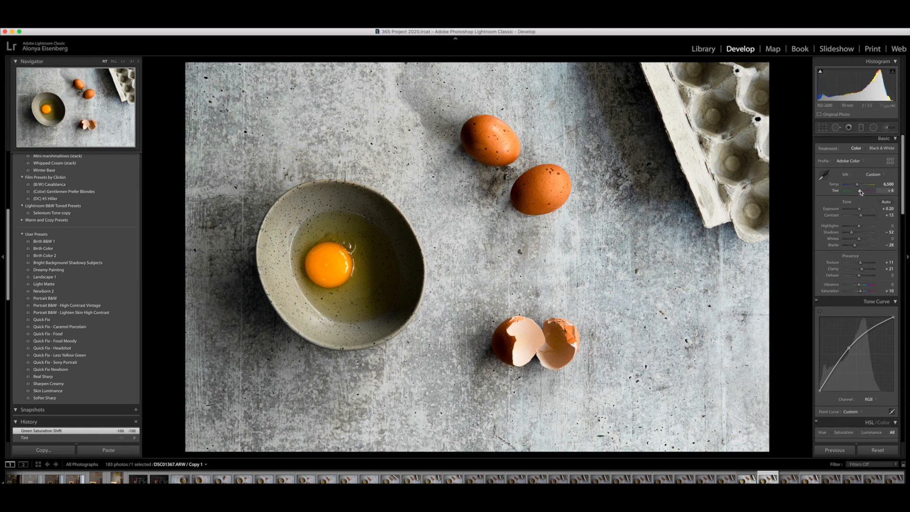
{"action": "key", "text": "super+apostrophe"}
{"action": "key", "text": "super+shift+r"}
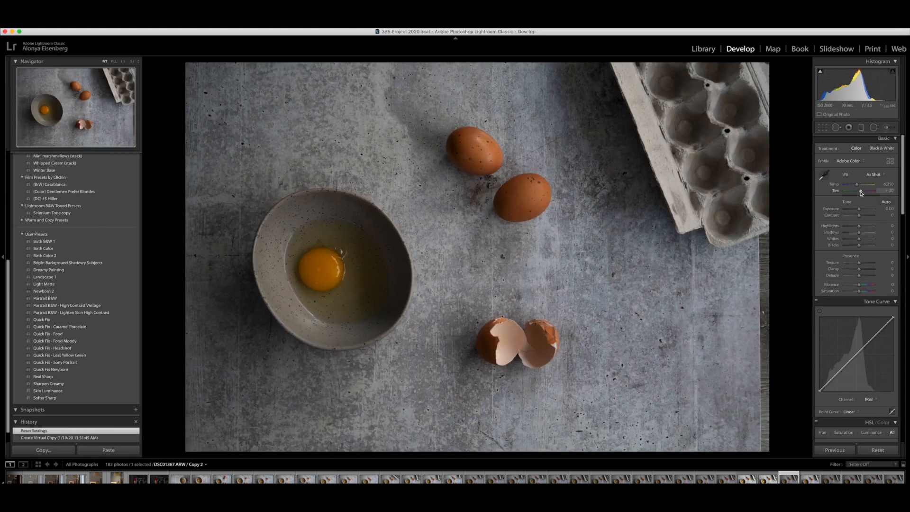
{"action": "key", "text": "Left"}
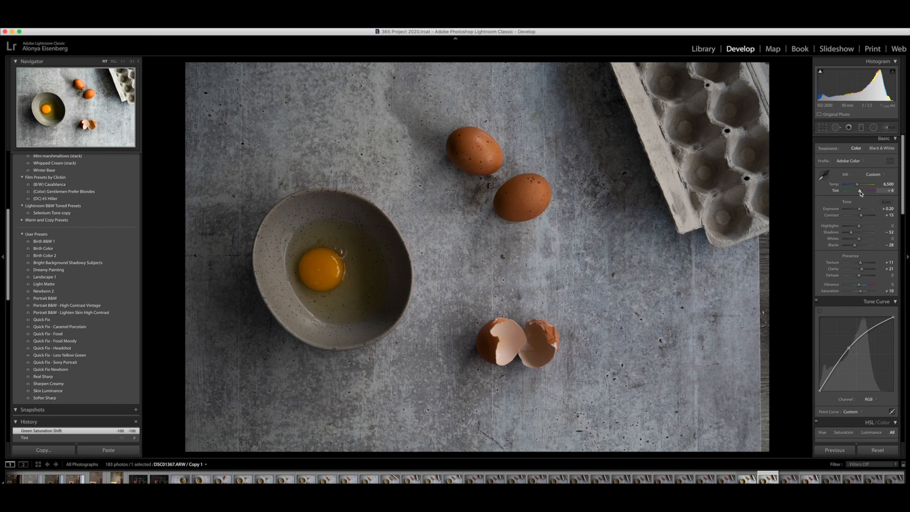